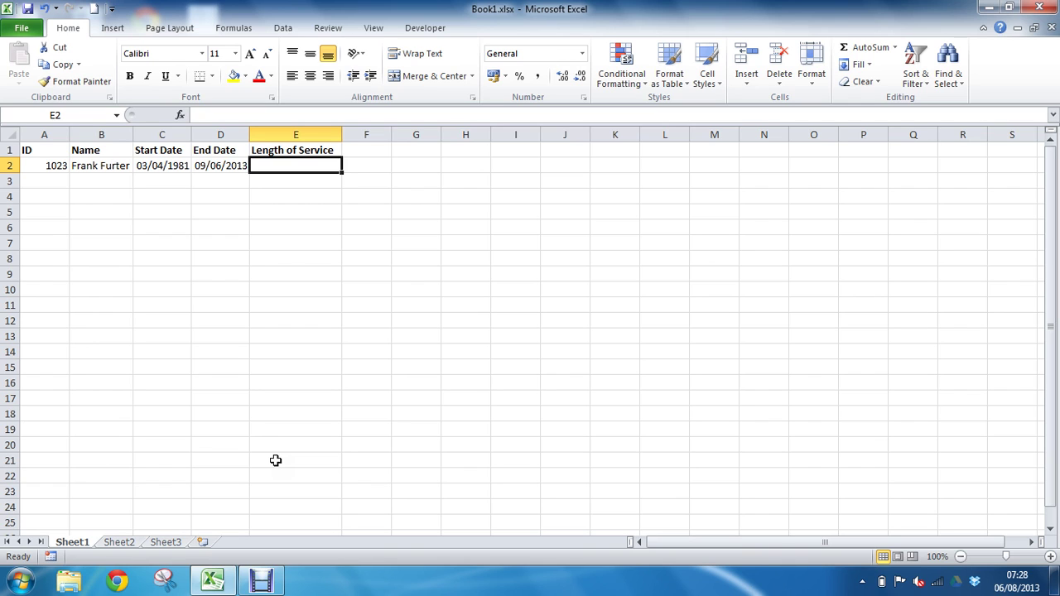
Begin =datedif( in E2 and dismiss the AVG antivirus and network log-on notifications.
{"action": "type", "text": "=d"}
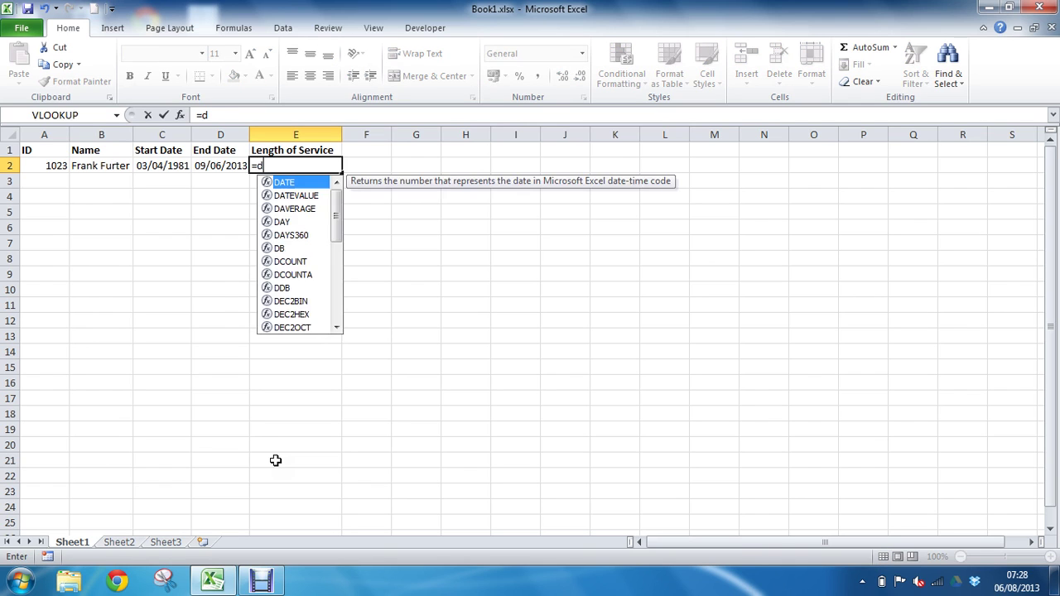
{"action": "type", "text": "atedif"}
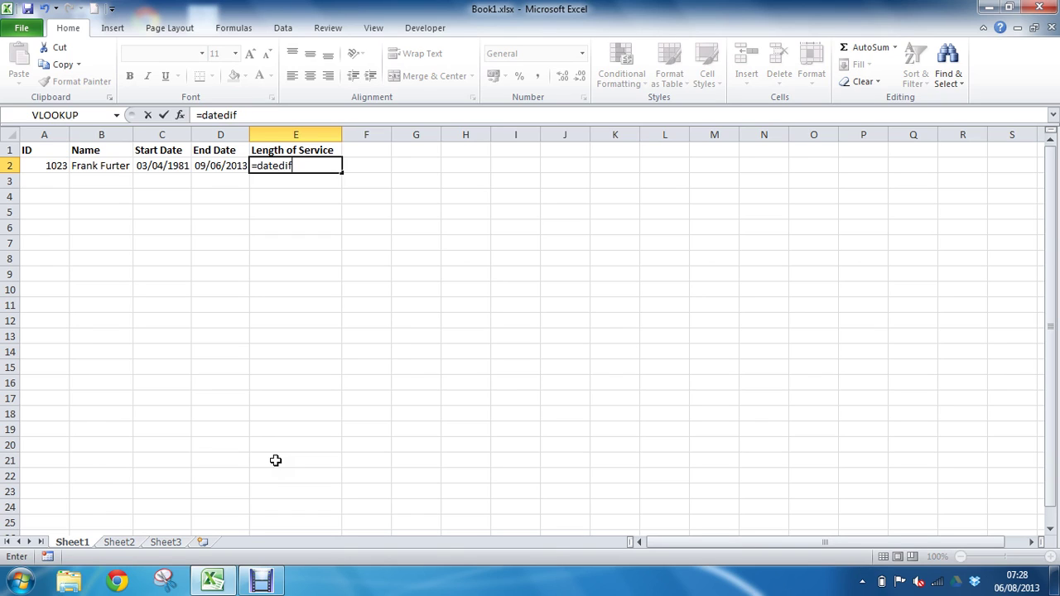
{"action": "type", "text": "("}
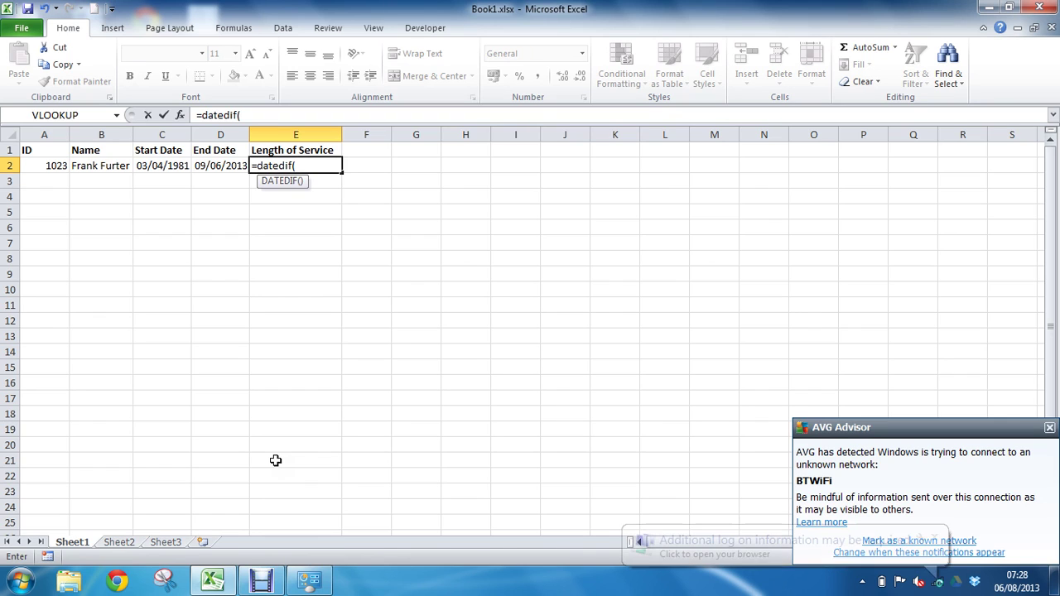
{"action": "left_click", "coordinate": [1050, 427]}
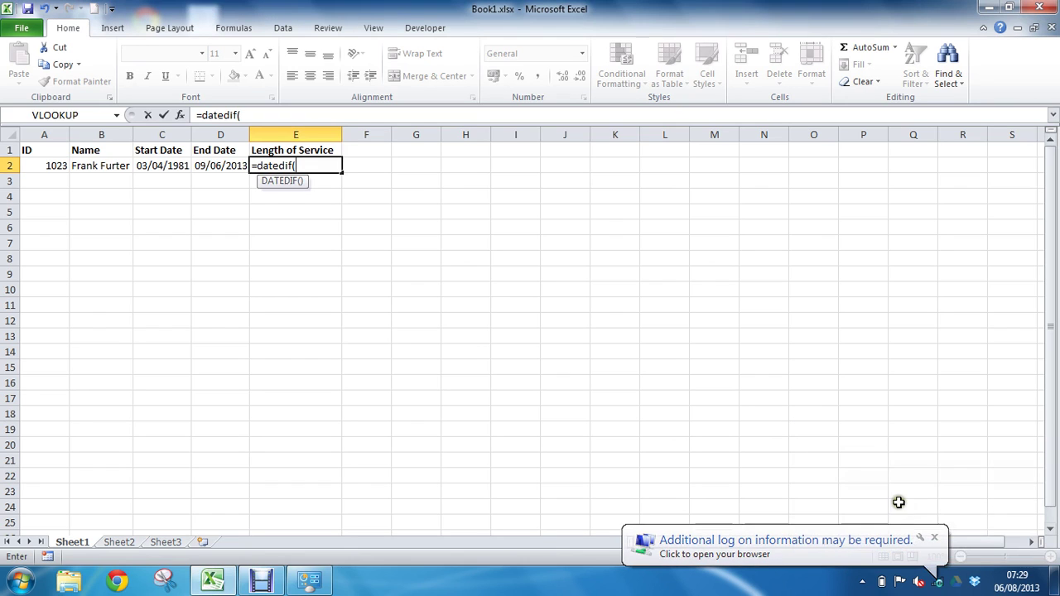
{"action": "left_click", "coordinate": [934, 536]}
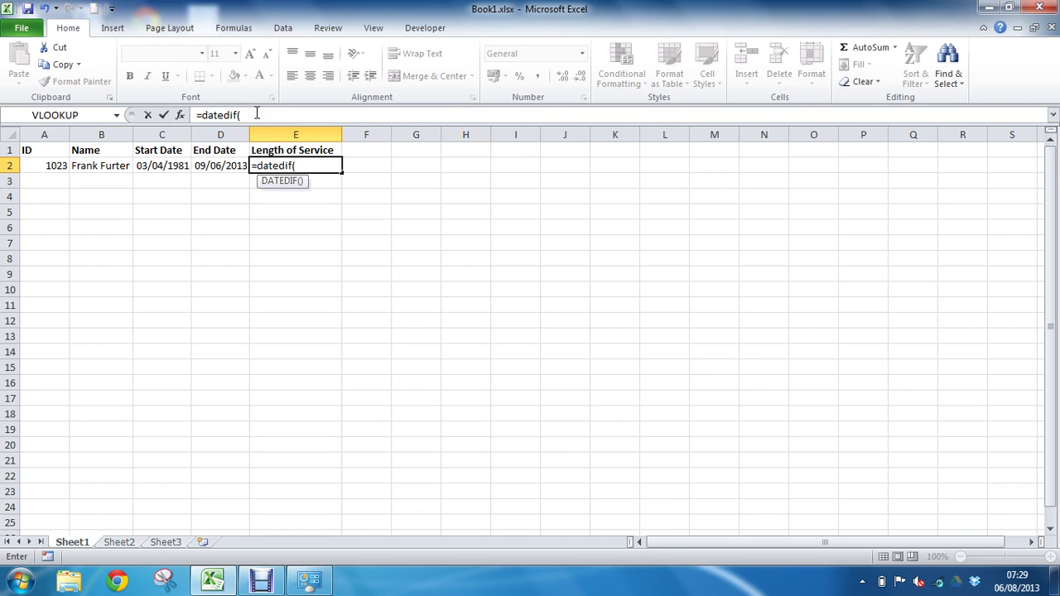
Make the first part =datedif(C2,D2,"y")& to count whole years of service.
{"action": "left_click", "coordinate": [166, 168]}
{"action": "type", "text": ","}
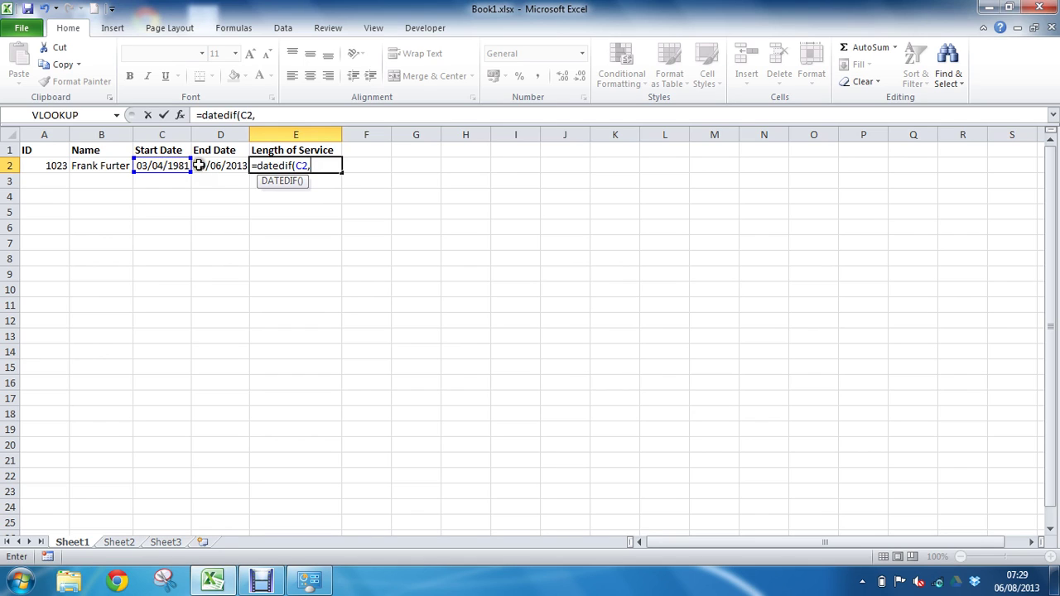
{"action": "left_click", "coordinate": [208, 165]}
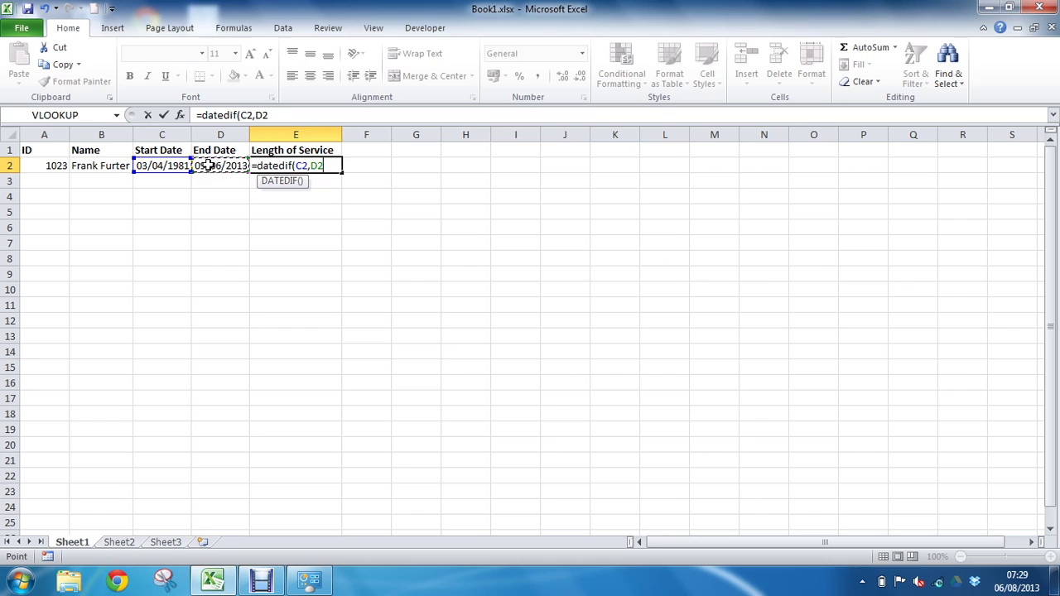
{"action": "type", "text": ","}
{"action": "type", "text": "\"y\""}
{"action": "type", "text": ")"}
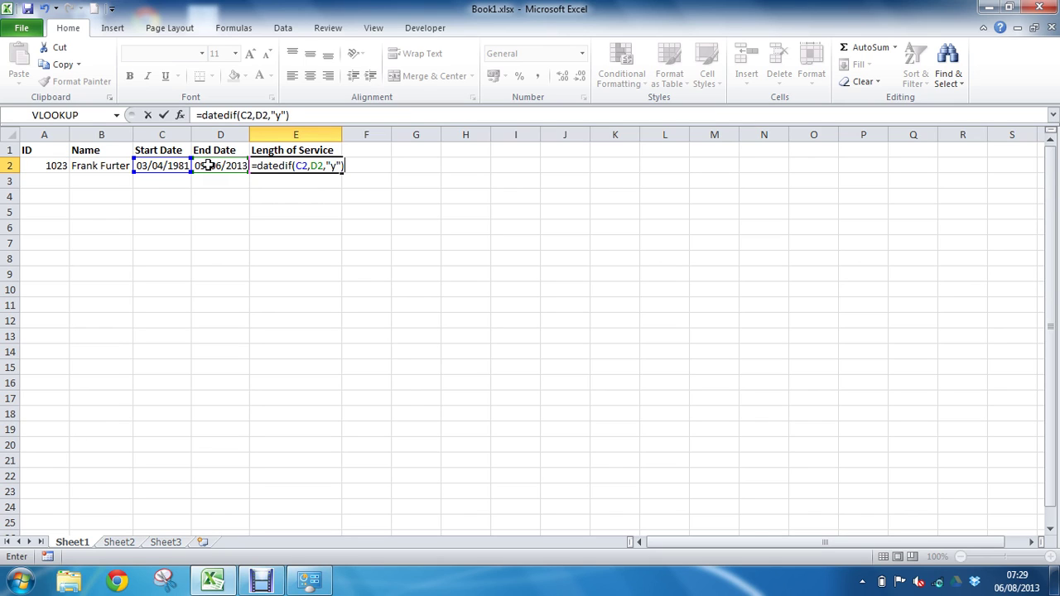
{"action": "type", "text": "&"}
Append " years, " and a second datedif(C2,d2,"ym") counting the leftover months.
{"action": "type", "text": "\" years"}
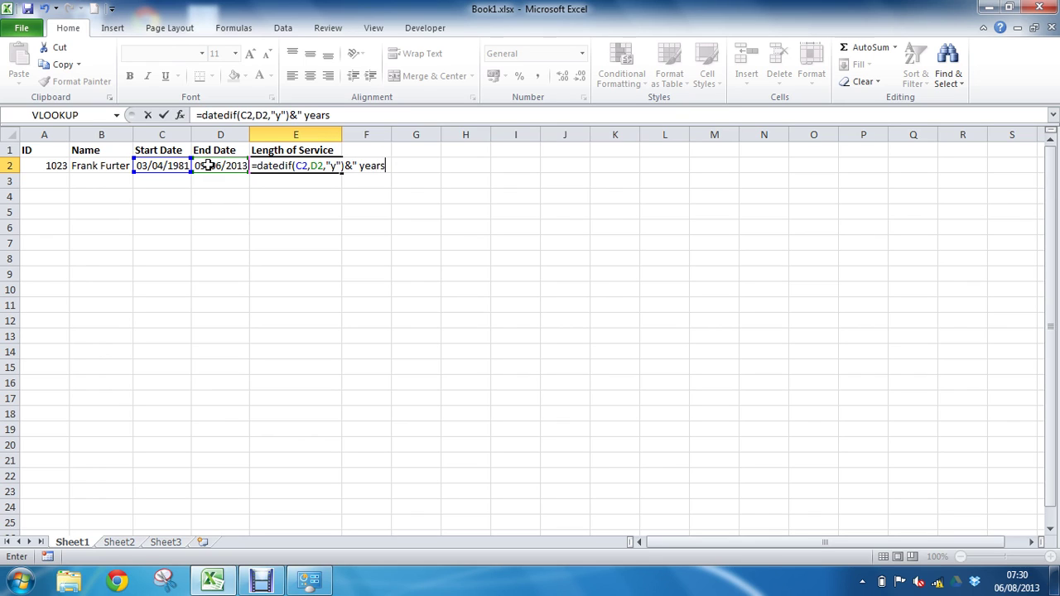
{"action": "type", "text": ","}
{"action": "type", "text": " \""}
{"action": "type", "text": "&"}
{"action": "type", "text": "date"}
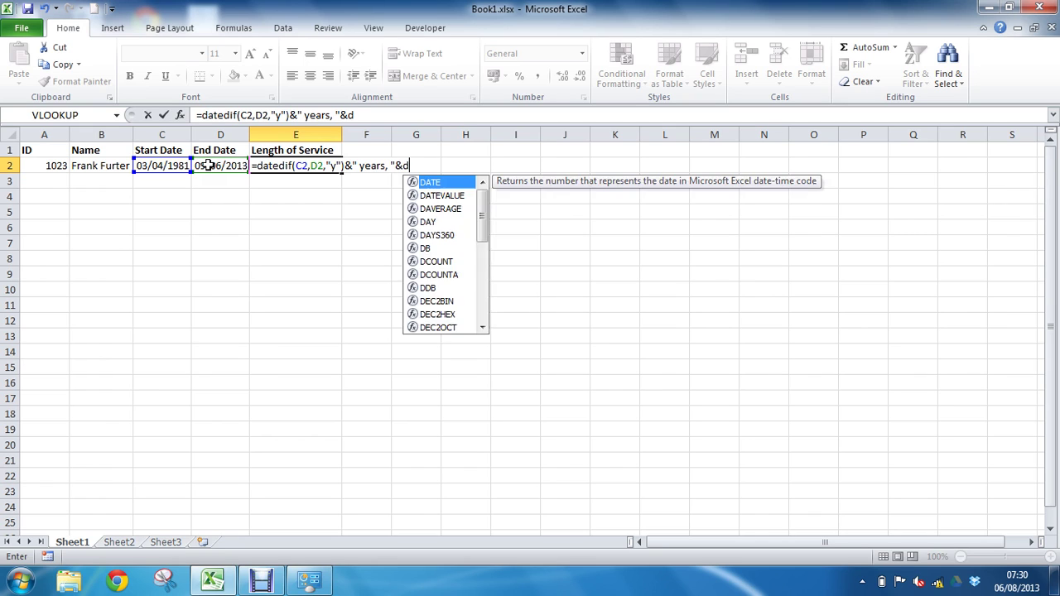
{"action": "type", "text": "dif"}
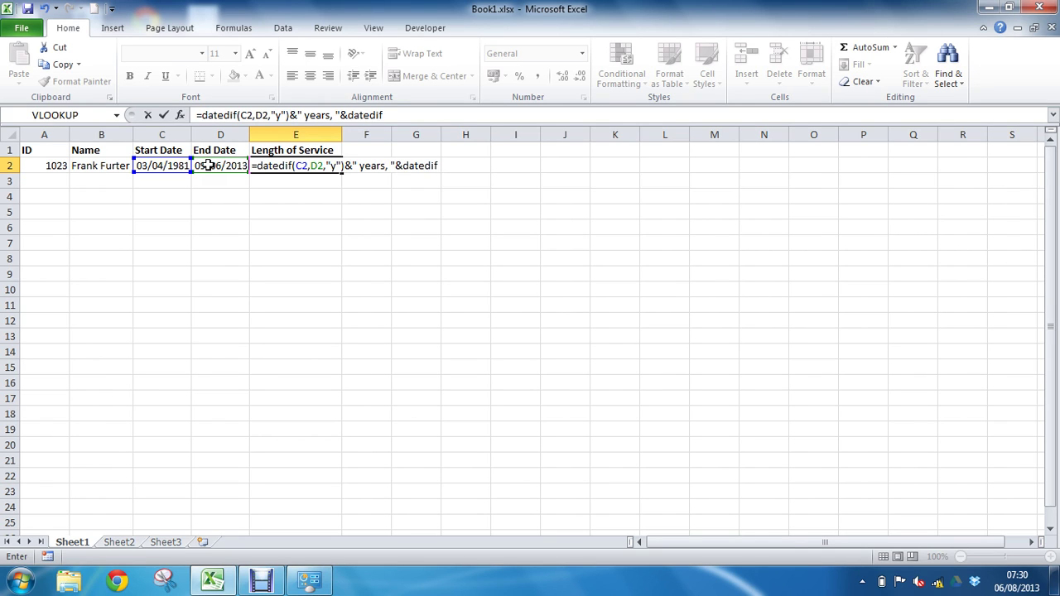
{"action": "type", "text": "("}
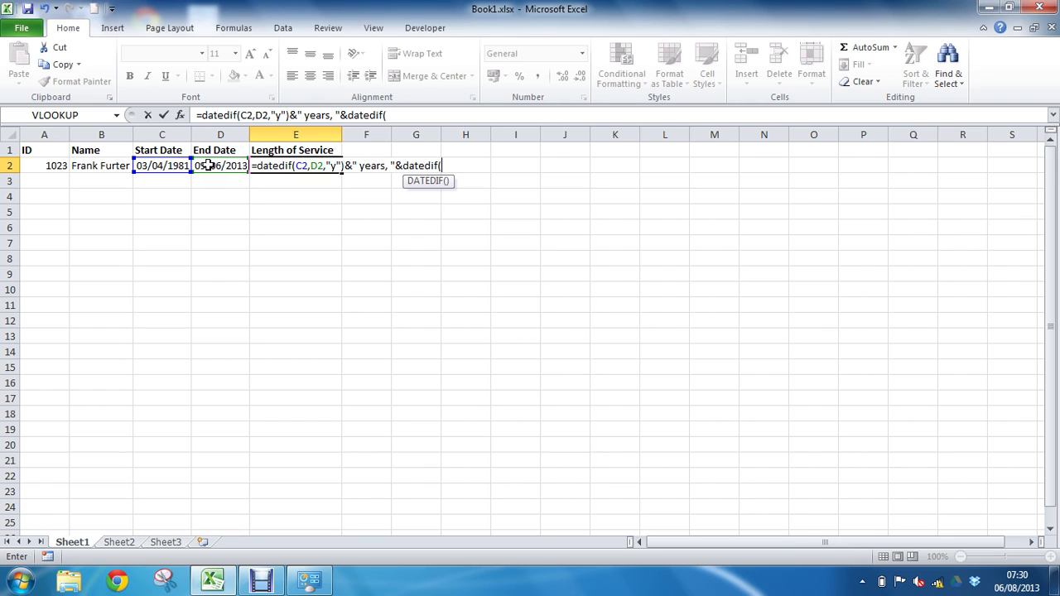
{"action": "key", "text": "Left"}
{"action": "key", "text": "Left"}
{"action": "type", "text": ",d2,\"ym\""}
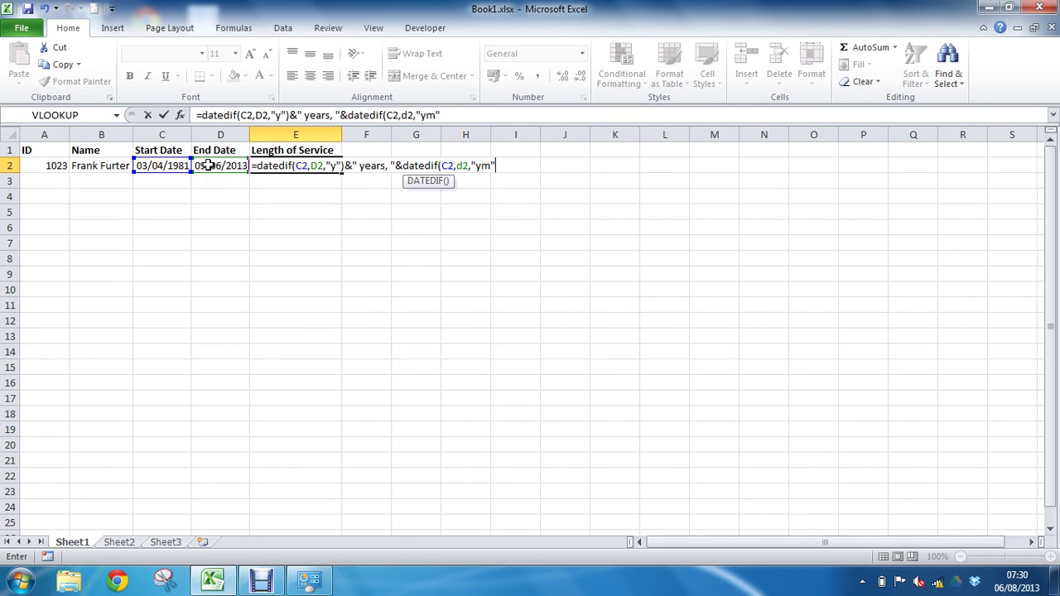
Append the " months" label with a leading space and enter the formula, showing 32 years, 2 months.
{"action": "type", "text": ")&"}
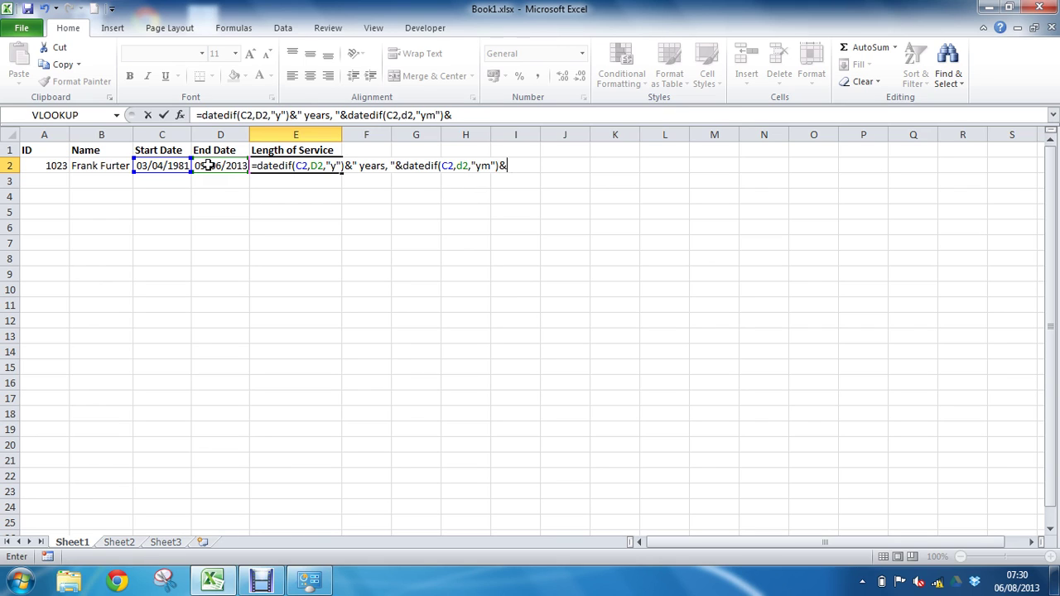
{"action": "type", "text": "\"months\""}
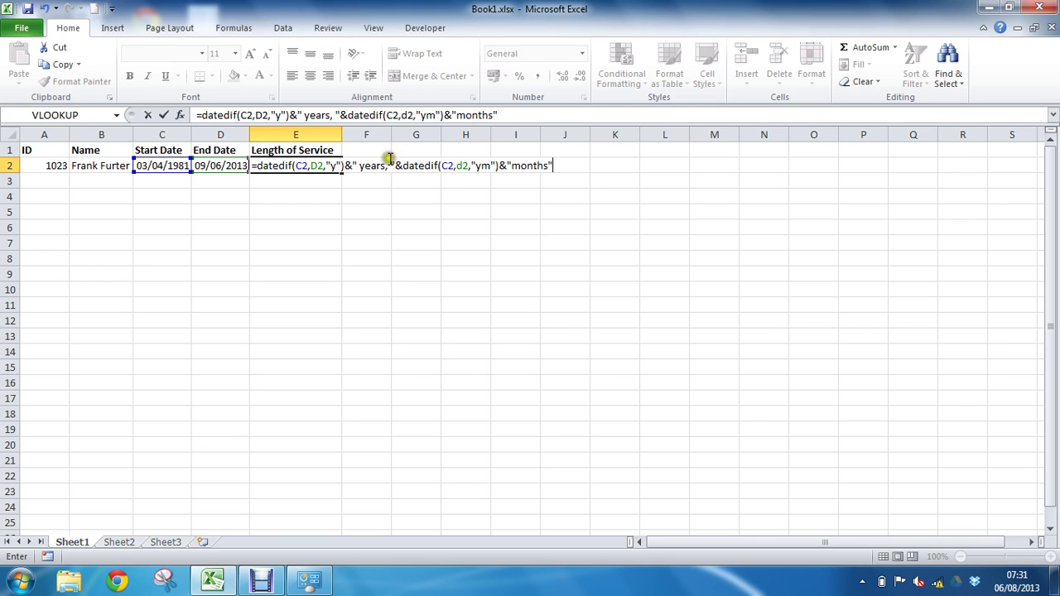
{"action": "left_click", "coordinate": [512, 166]}
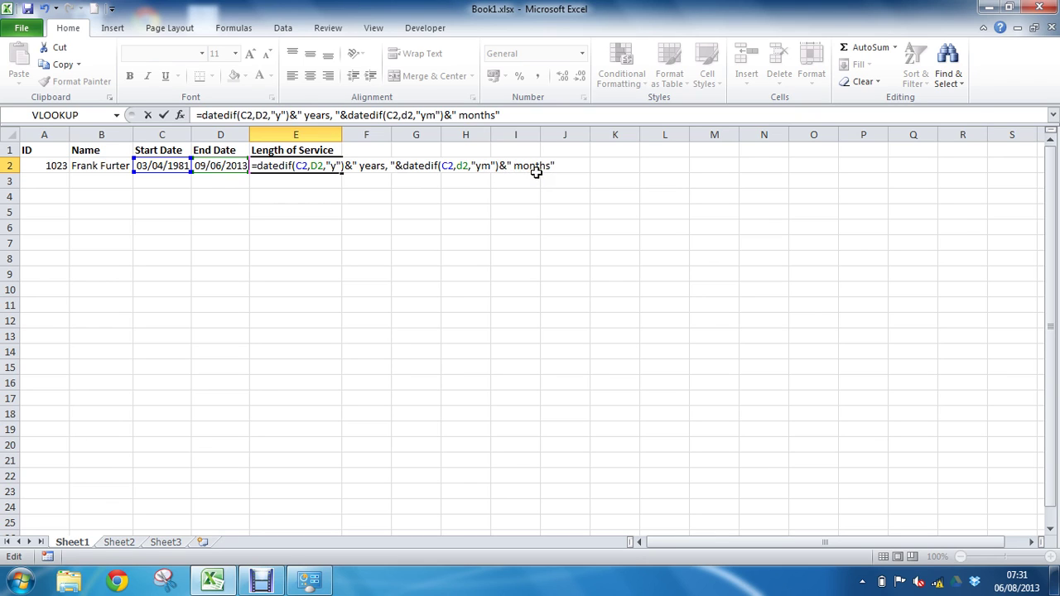
{"action": "key", "text": "Return"}
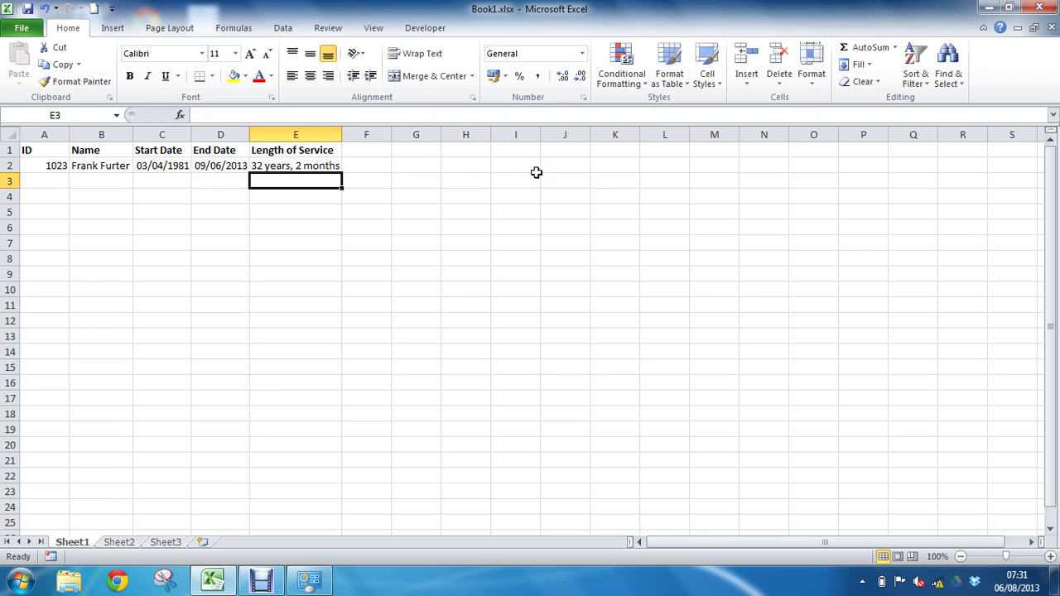
Replace both D2 end-date references in E2's formula with today().
{"action": "left_click", "coordinate": [297, 169]}
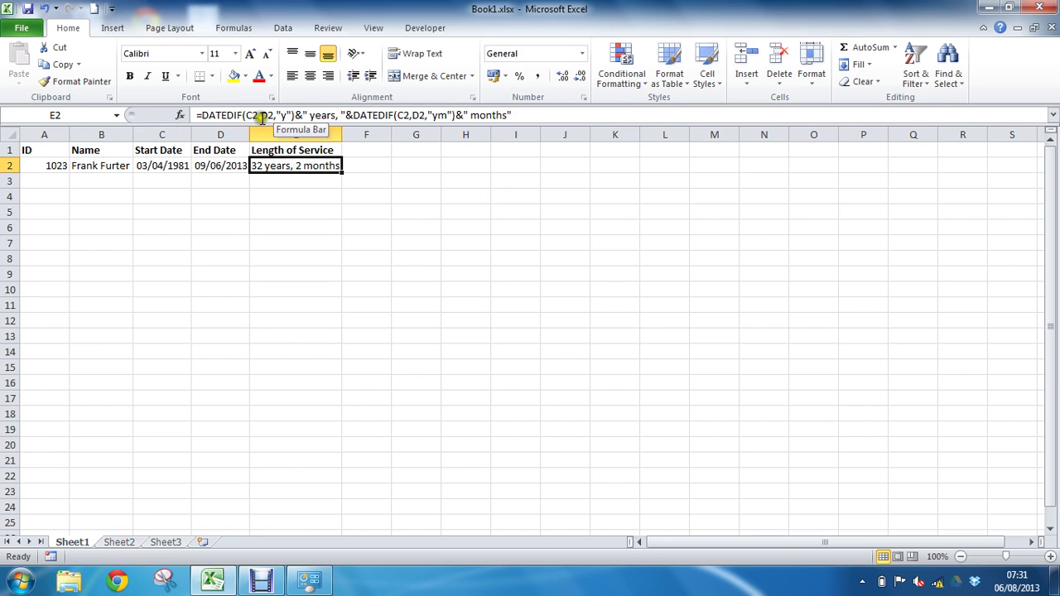
{"action": "left_click_drag", "start_coordinate": [261, 119], "coordinate": [273, 116]}
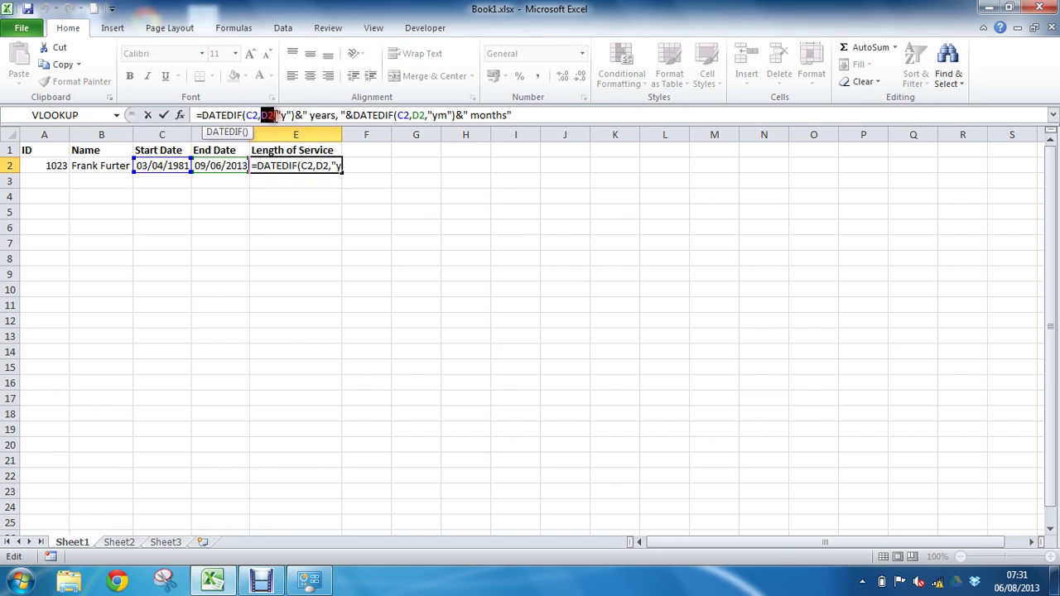
{"action": "type", "text": "today()"}
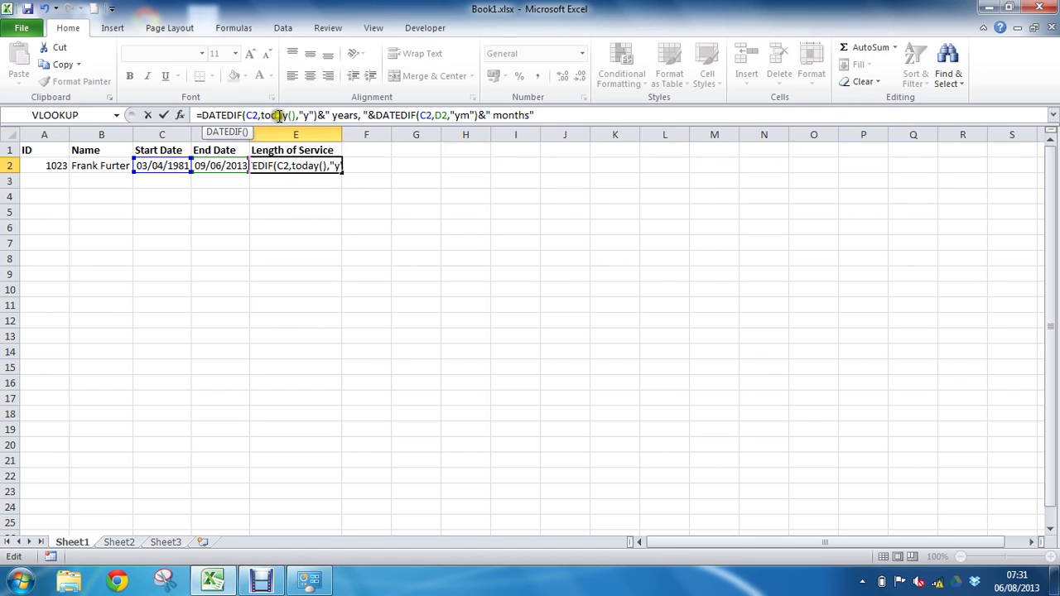
{"action": "left_click_drag", "start_coordinate": [435, 116], "coordinate": [448, 116]}
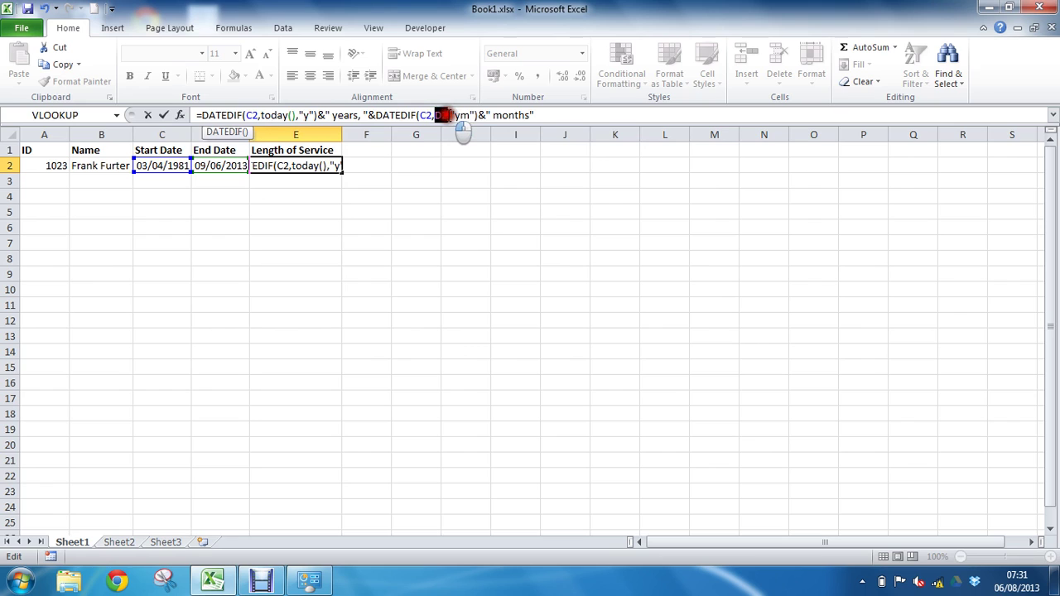
{"action": "type", "text": "today()"}
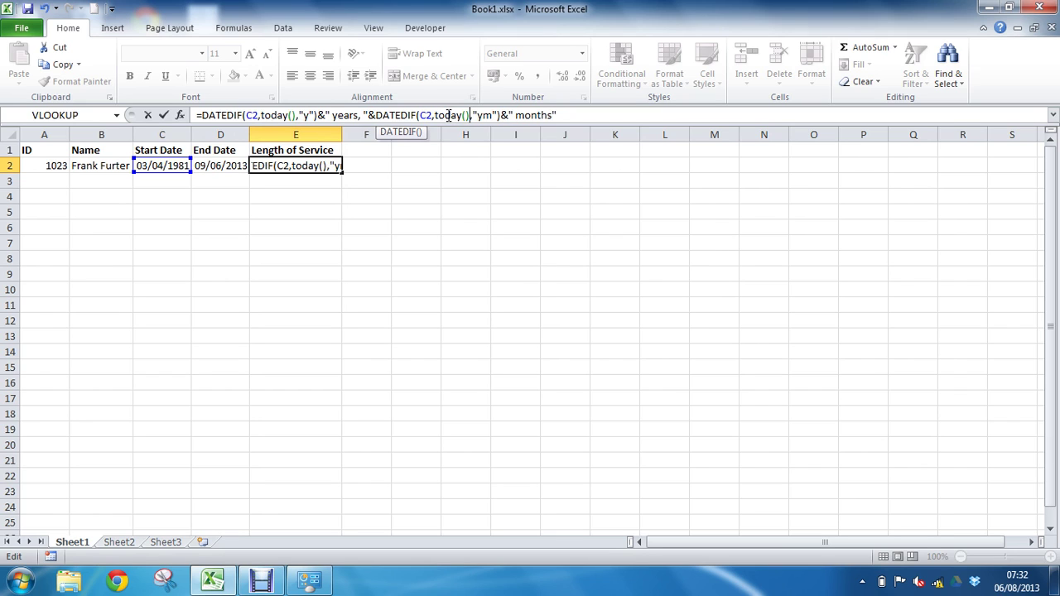
{"action": "key", "text": "Return"}
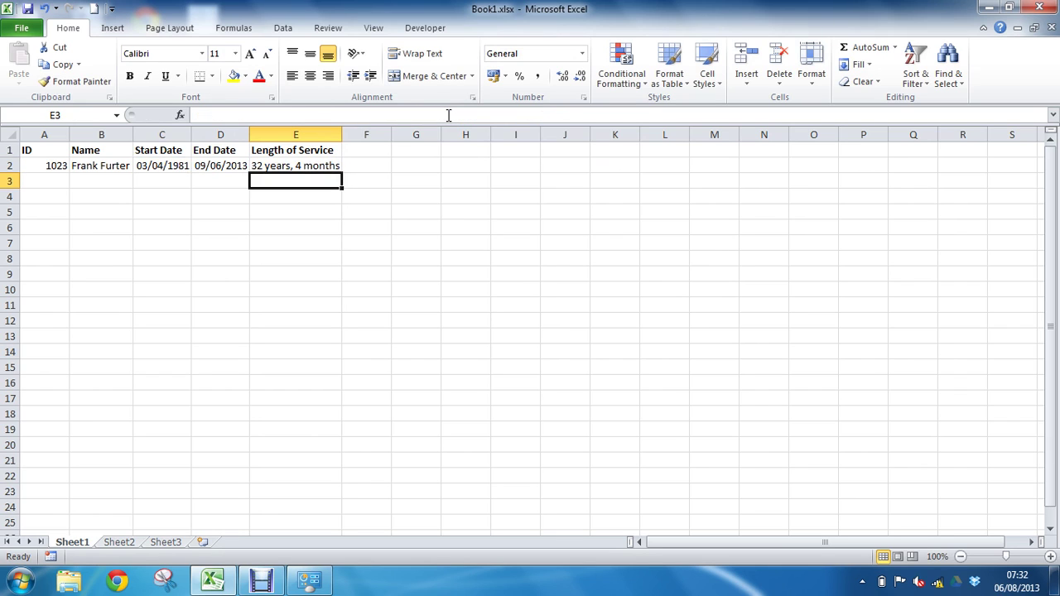